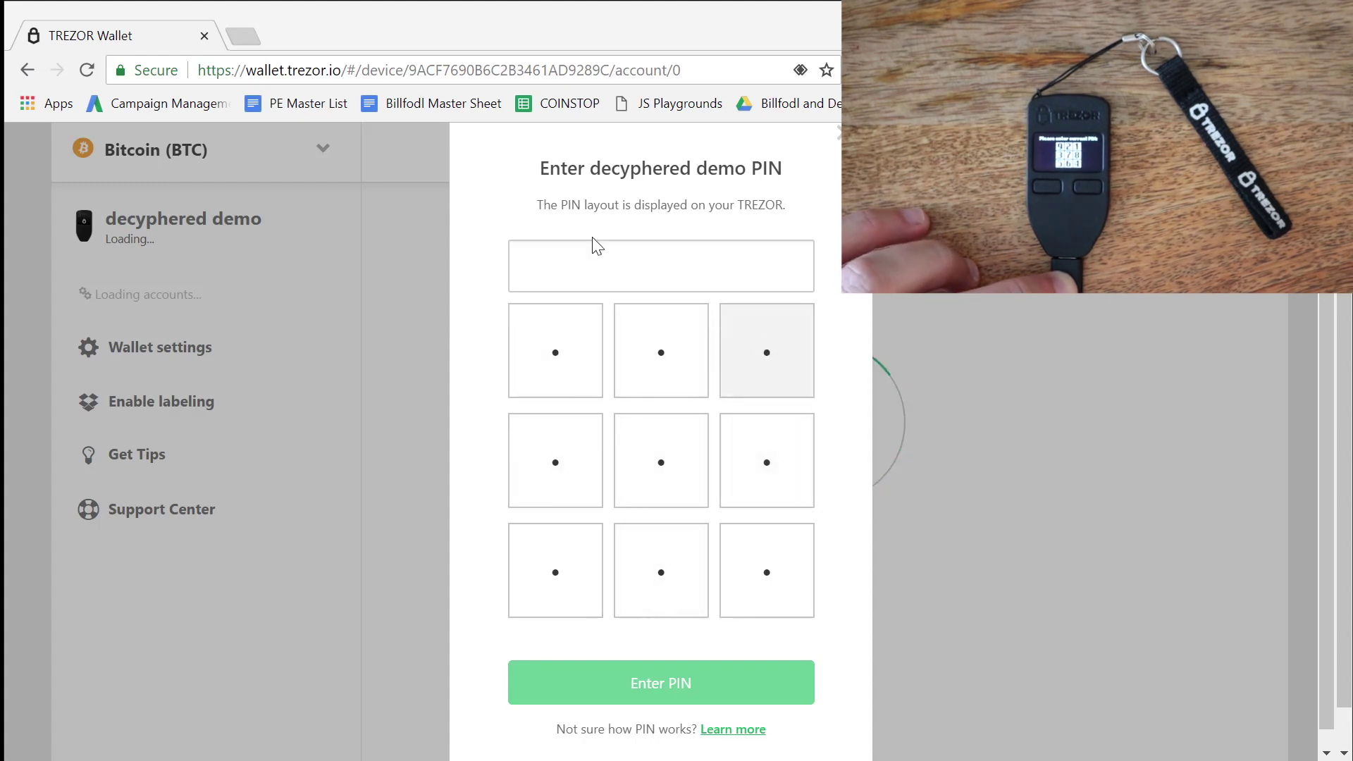
- Enter the four-digit PIN on the grid to unlock Account #1, showing 0.001 BTC
click(755, 345)
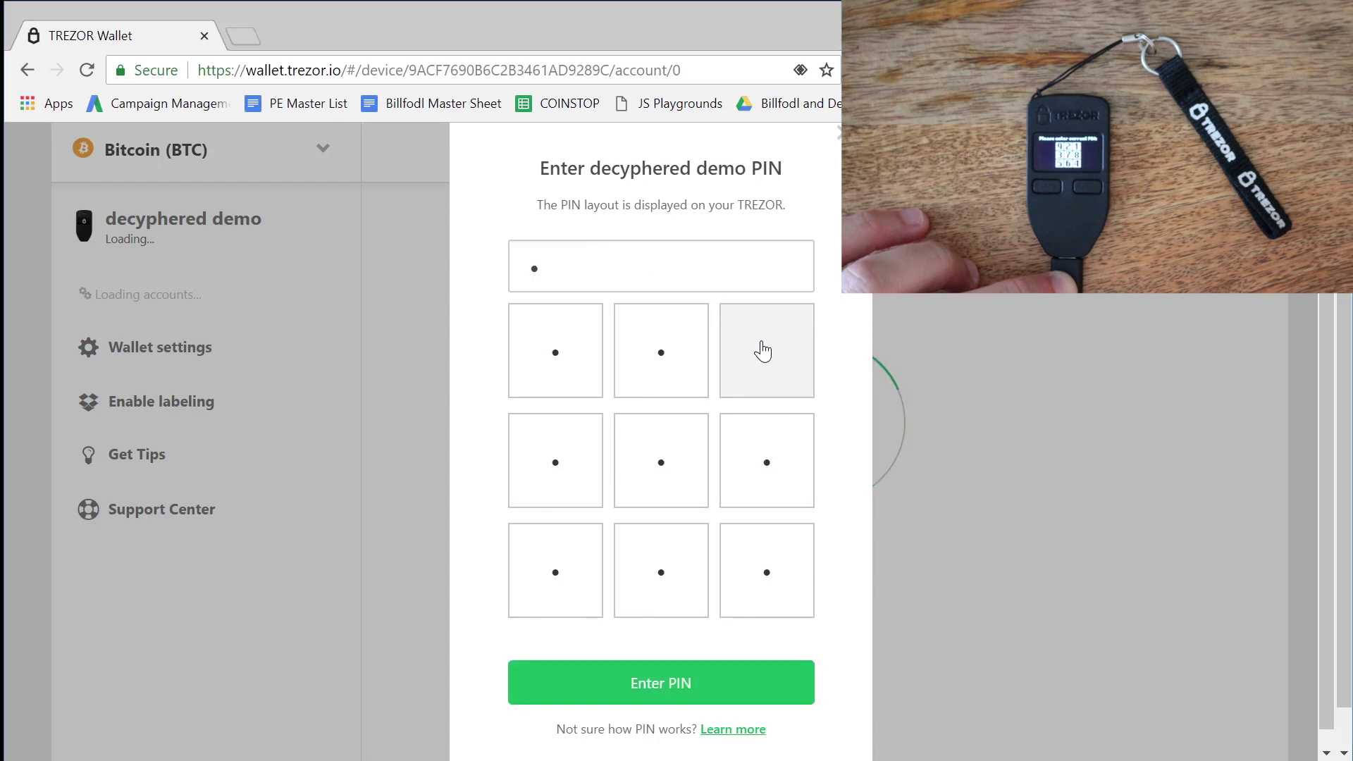
click(535, 458)
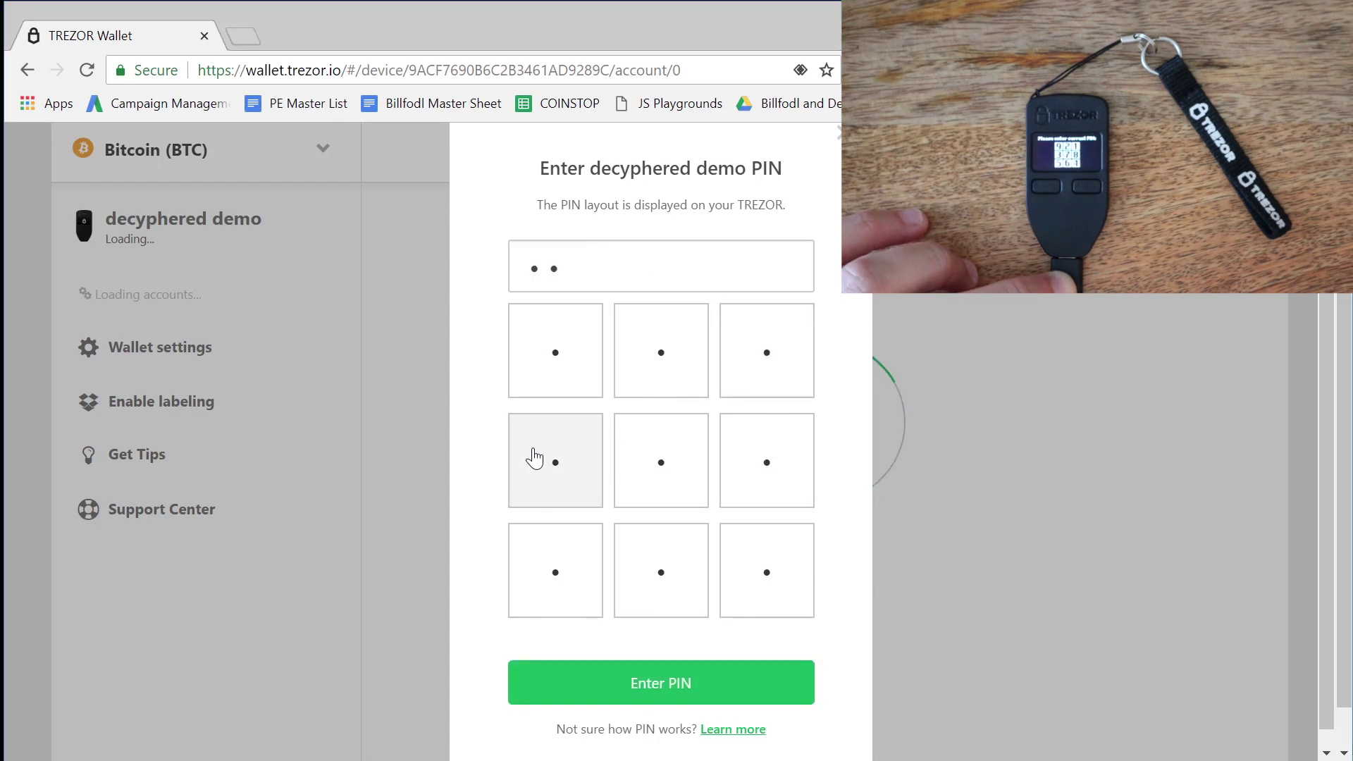
click(670, 466)
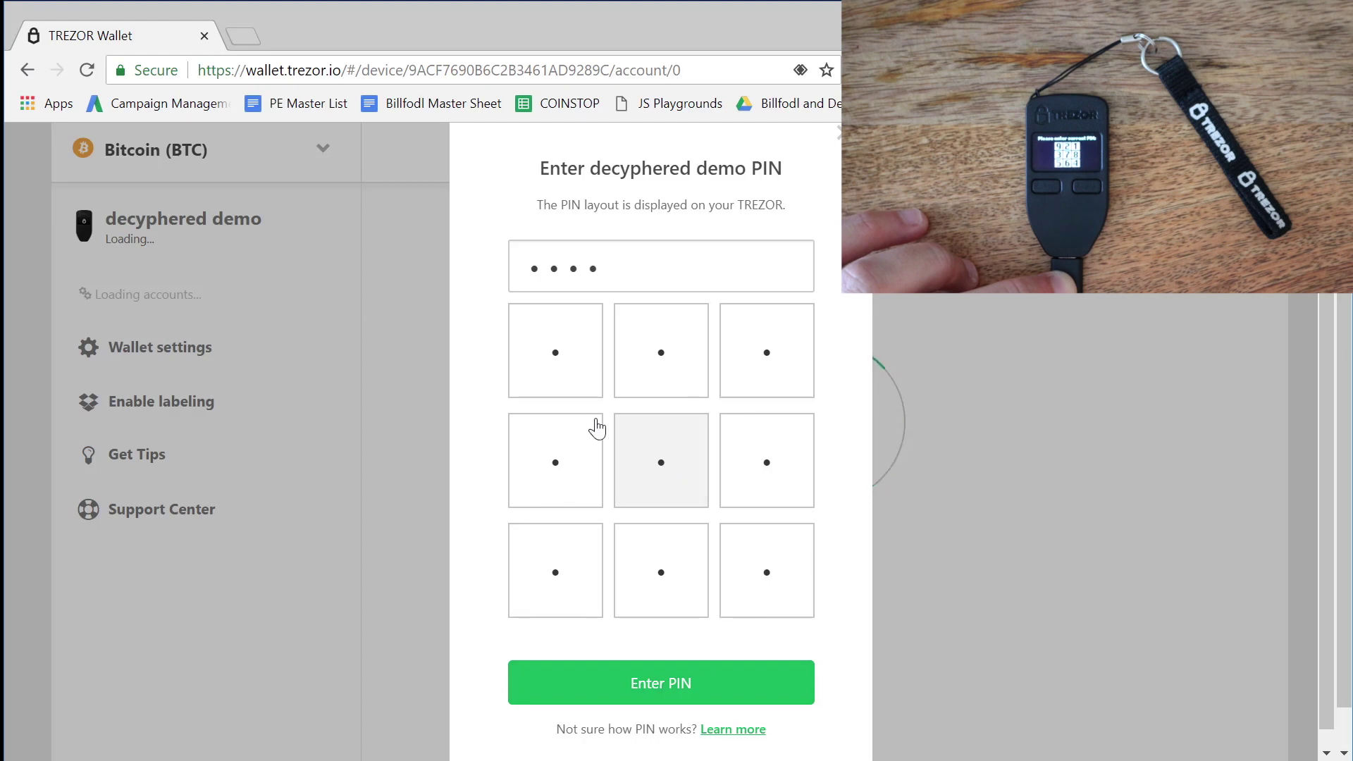
click(539, 364)
click(694, 691)
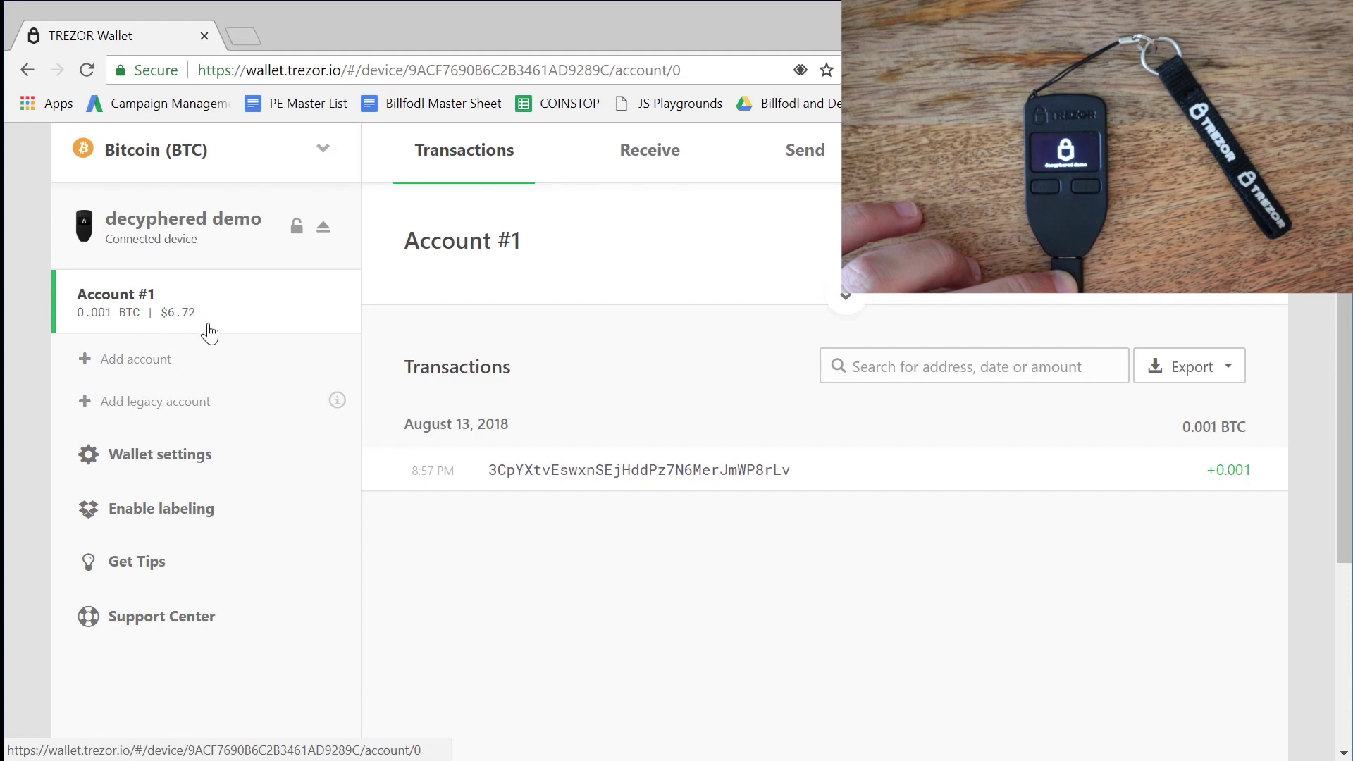
- Enable passphrase encryption in the device's Advanced settings, acknowledging the passphrase-loss warning
click(158, 227)
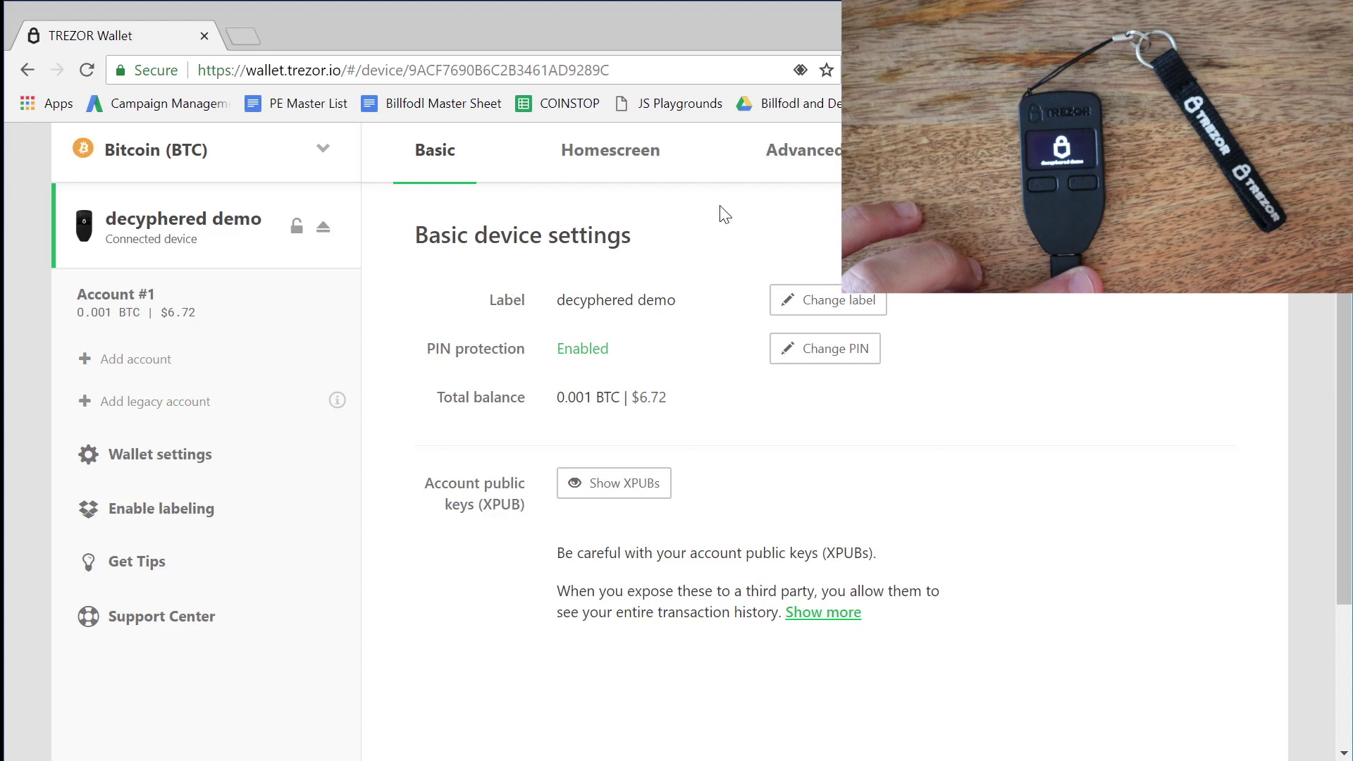
click(809, 153)
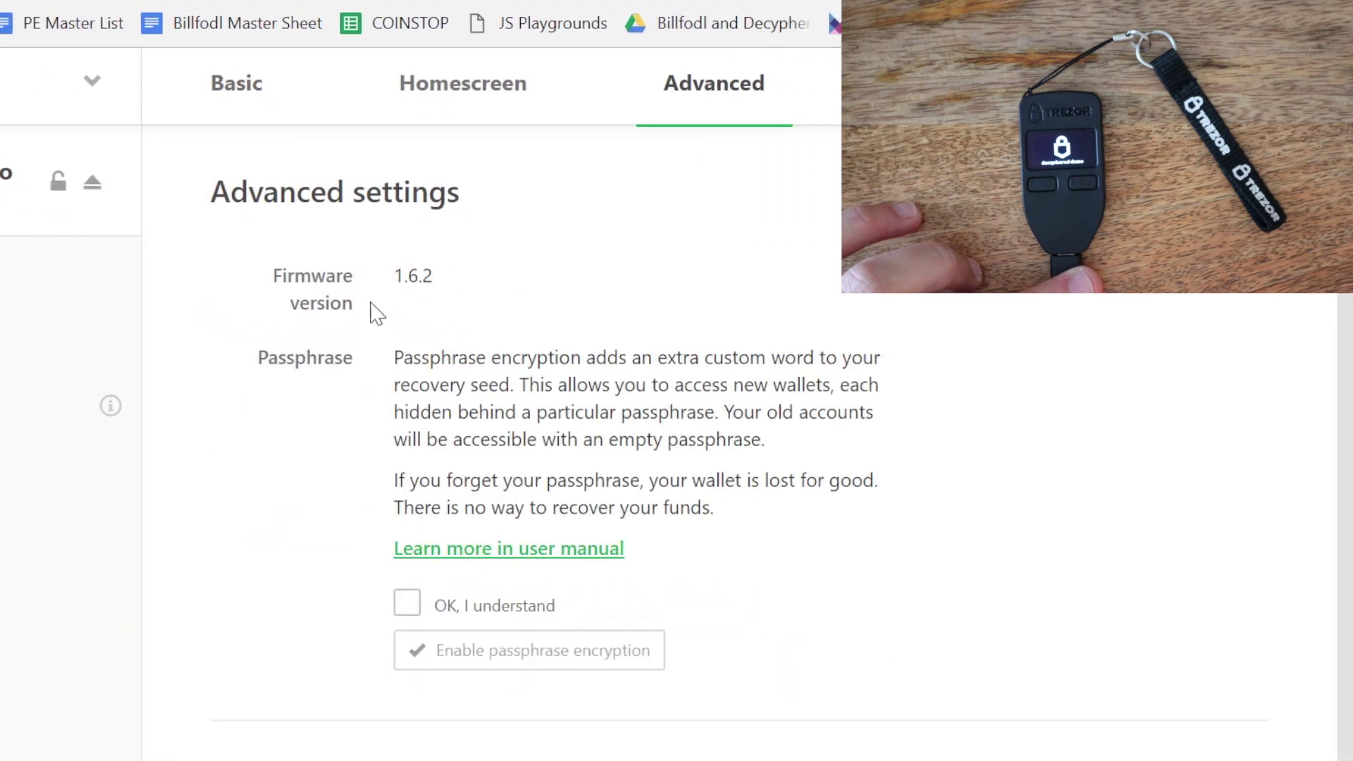
scroll(377, 314, down, 2)
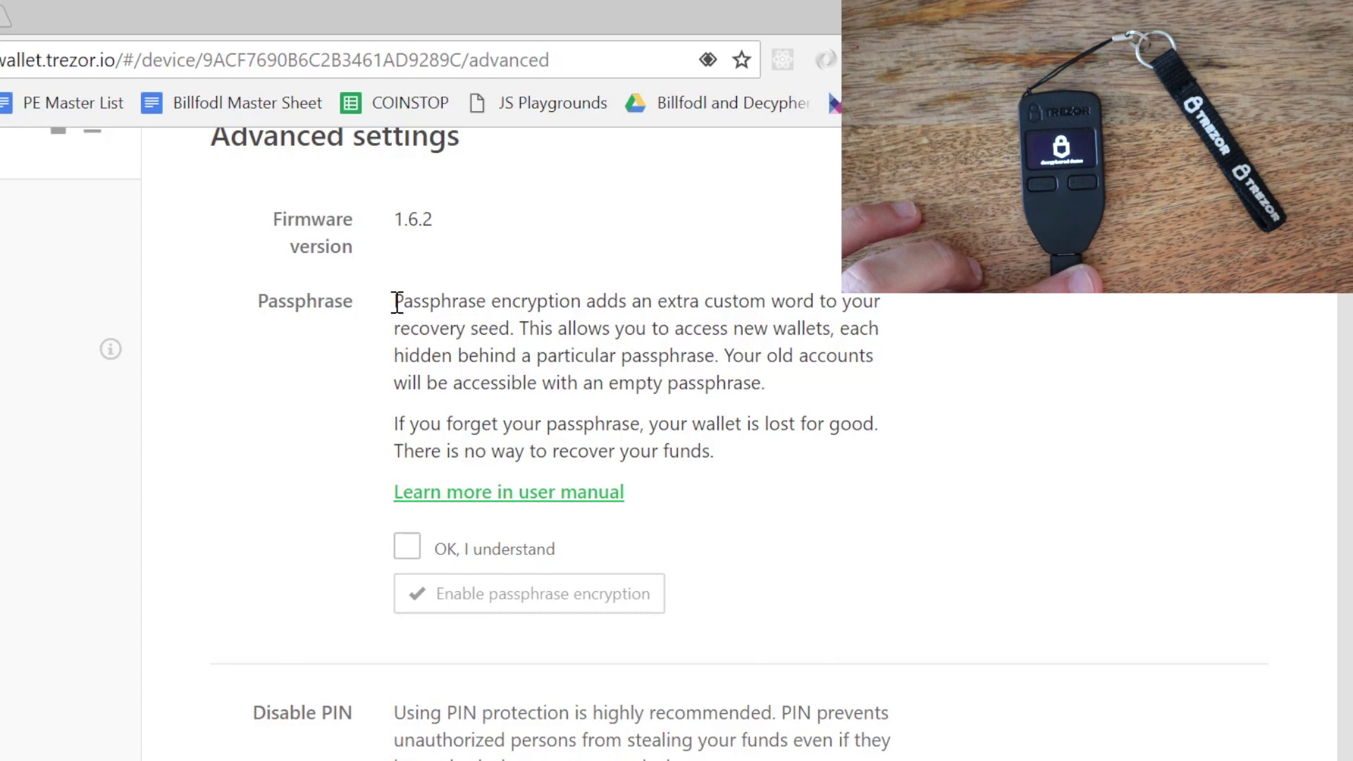
click(405, 550)
click(494, 594)
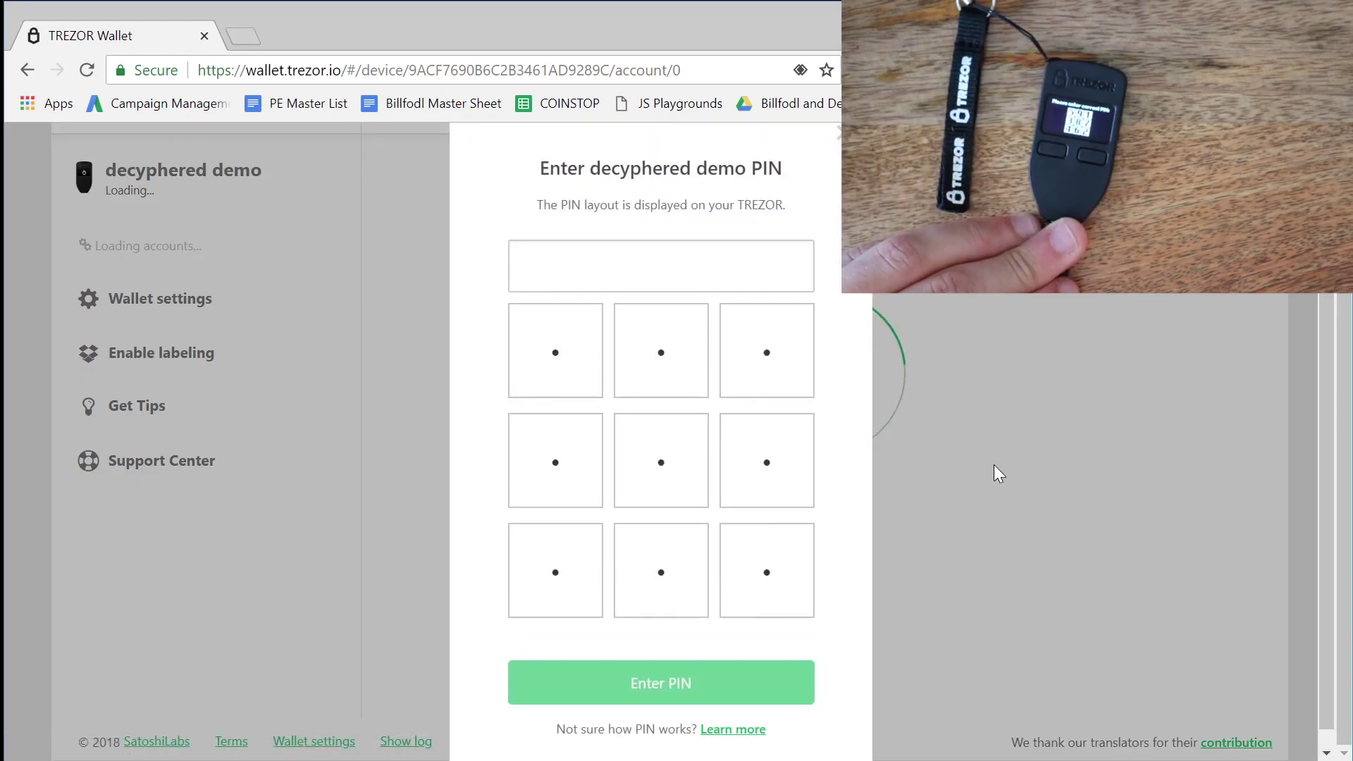
- Enter the five-digit PIN on the grid for the reconnected device
click(773, 367)
click(561, 455)
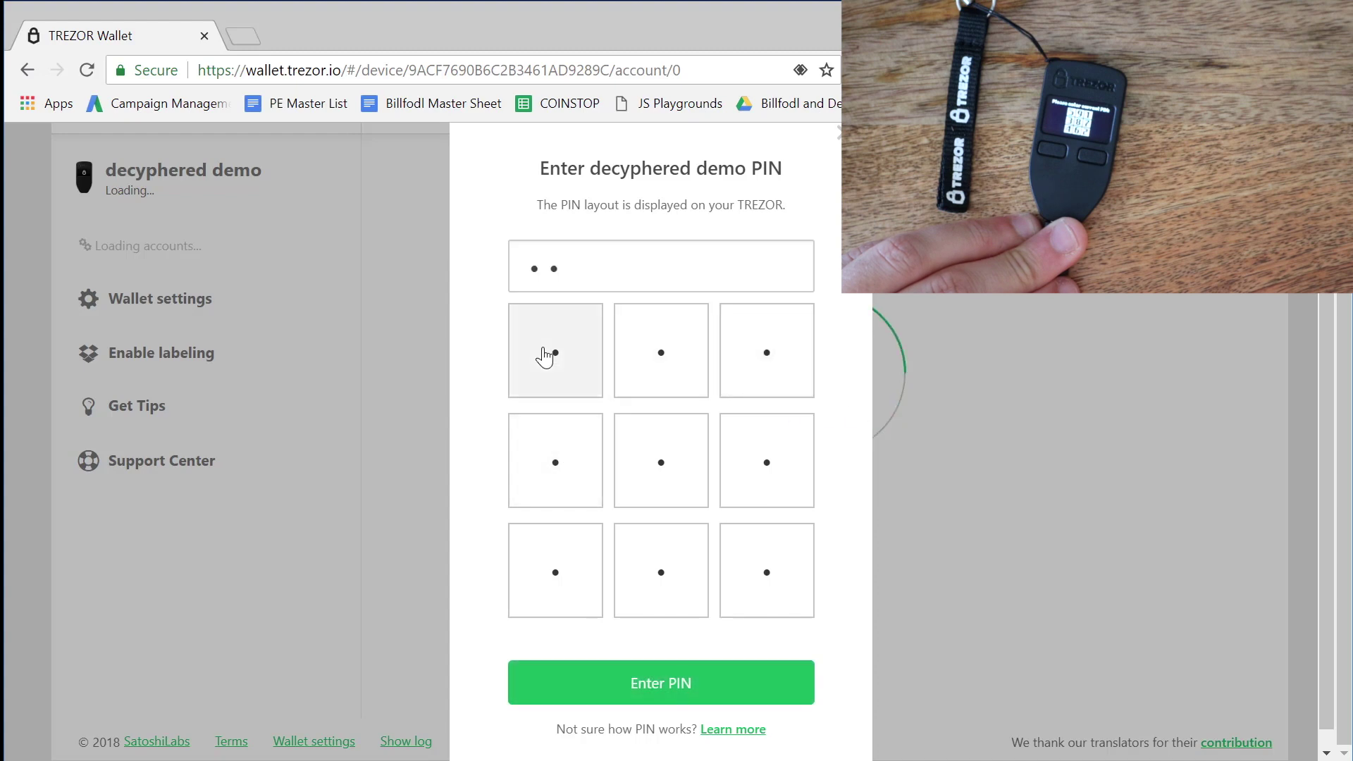
click(545, 357)
click(802, 474)
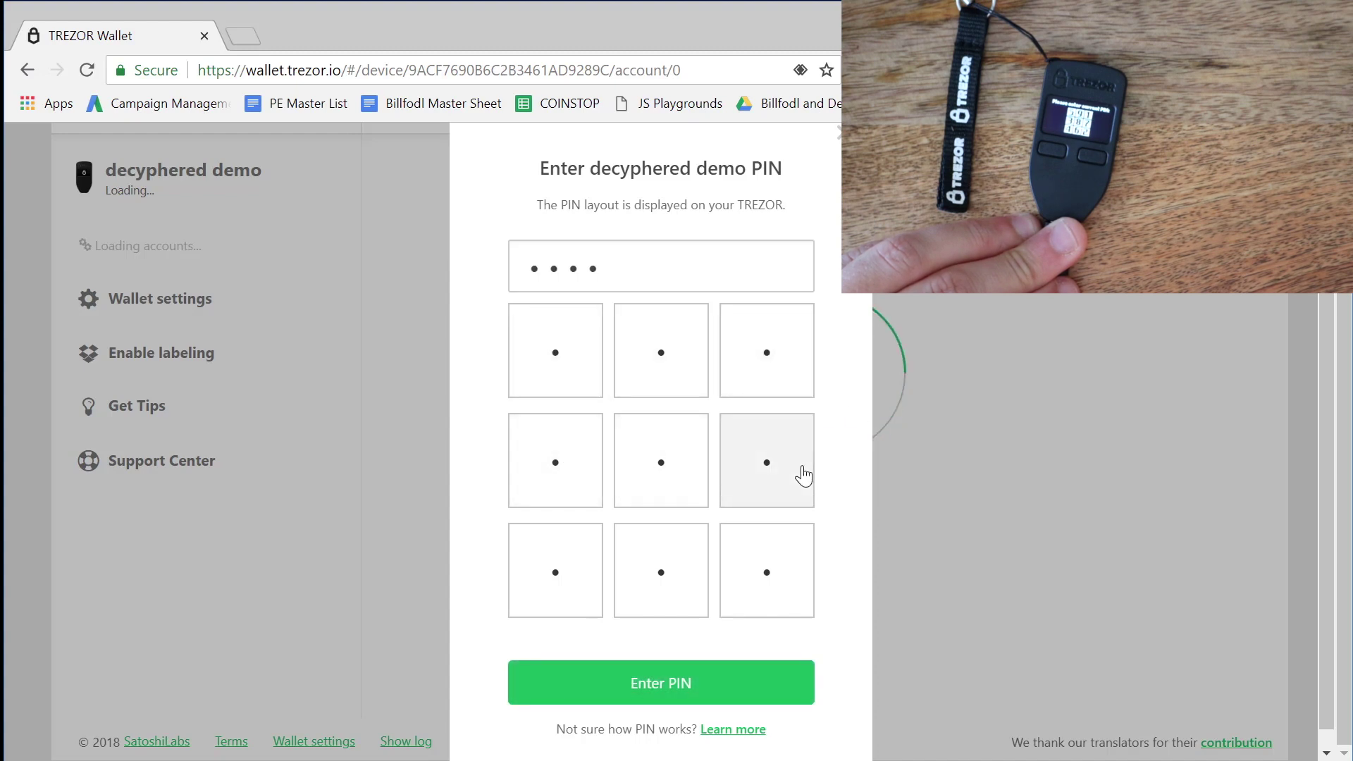
click(688, 357)
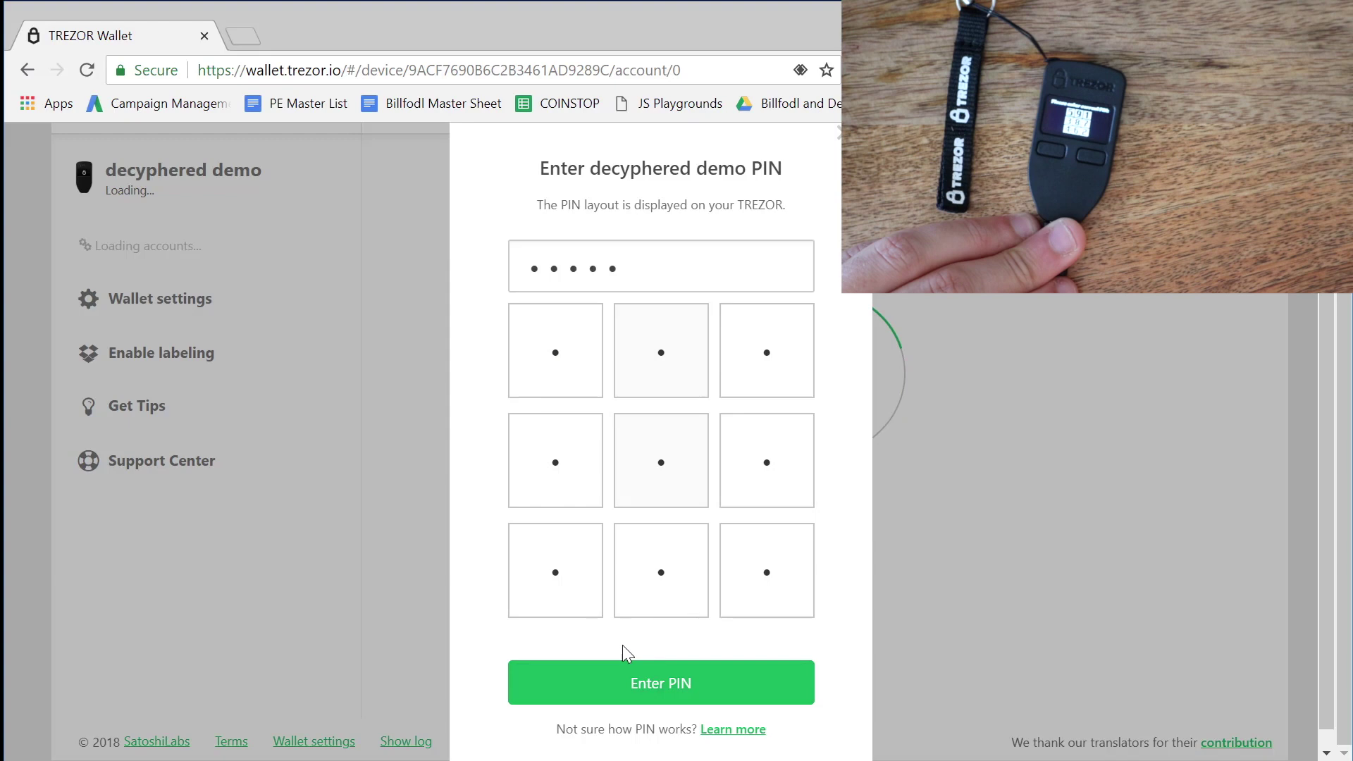
click(631, 680)
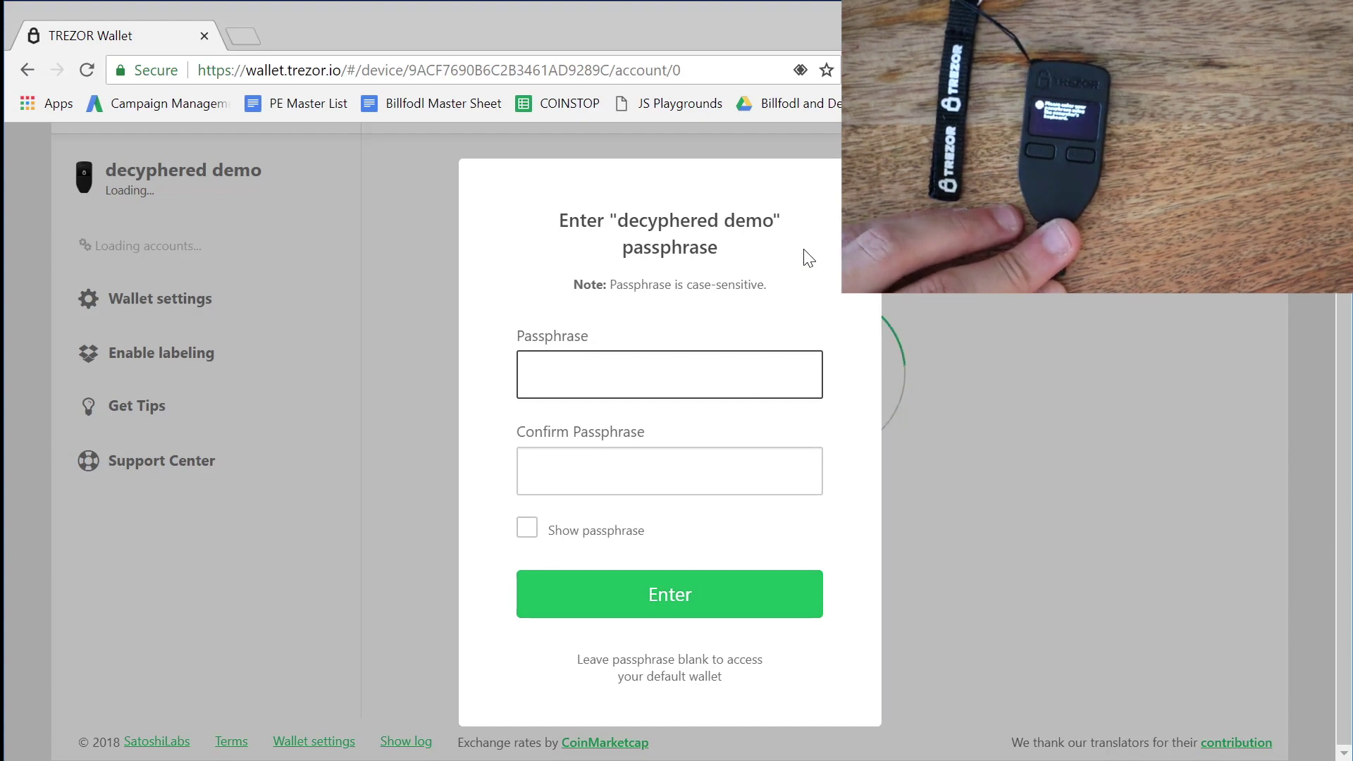
- Type the passphrase into Passphrase and Confirm Passphrase, retyping the mistyped entry so both match
text(a)
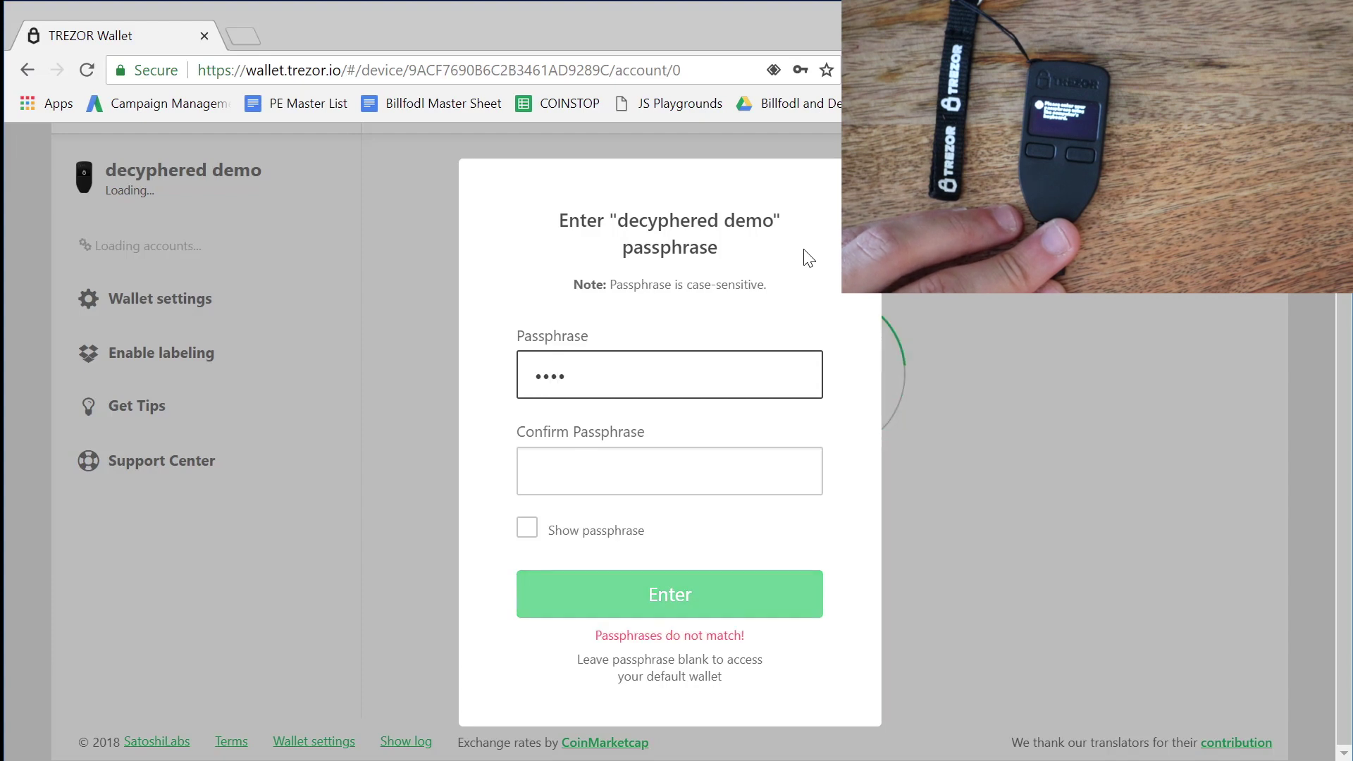
key(Tab)
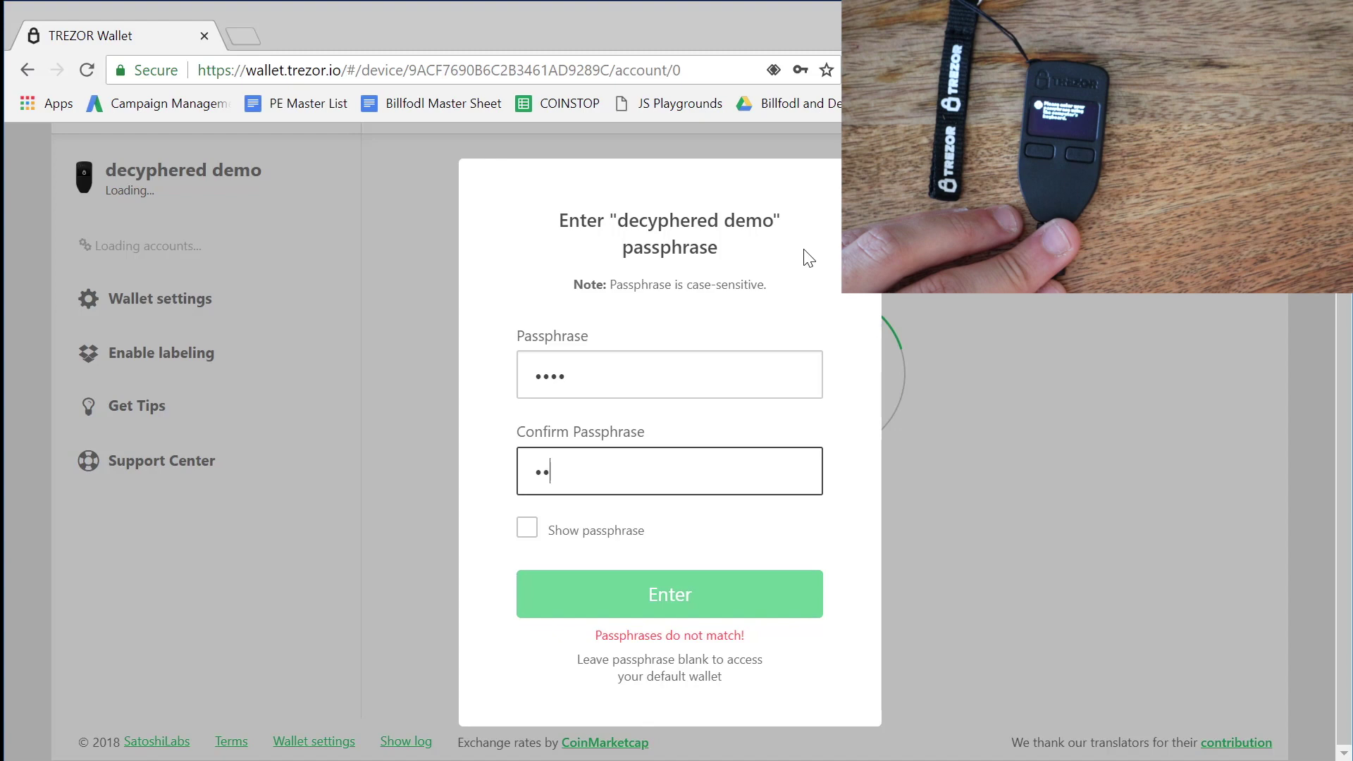
text(aaaa)
key(BackSpace)
key(BackSpace)
key(BackSpace)
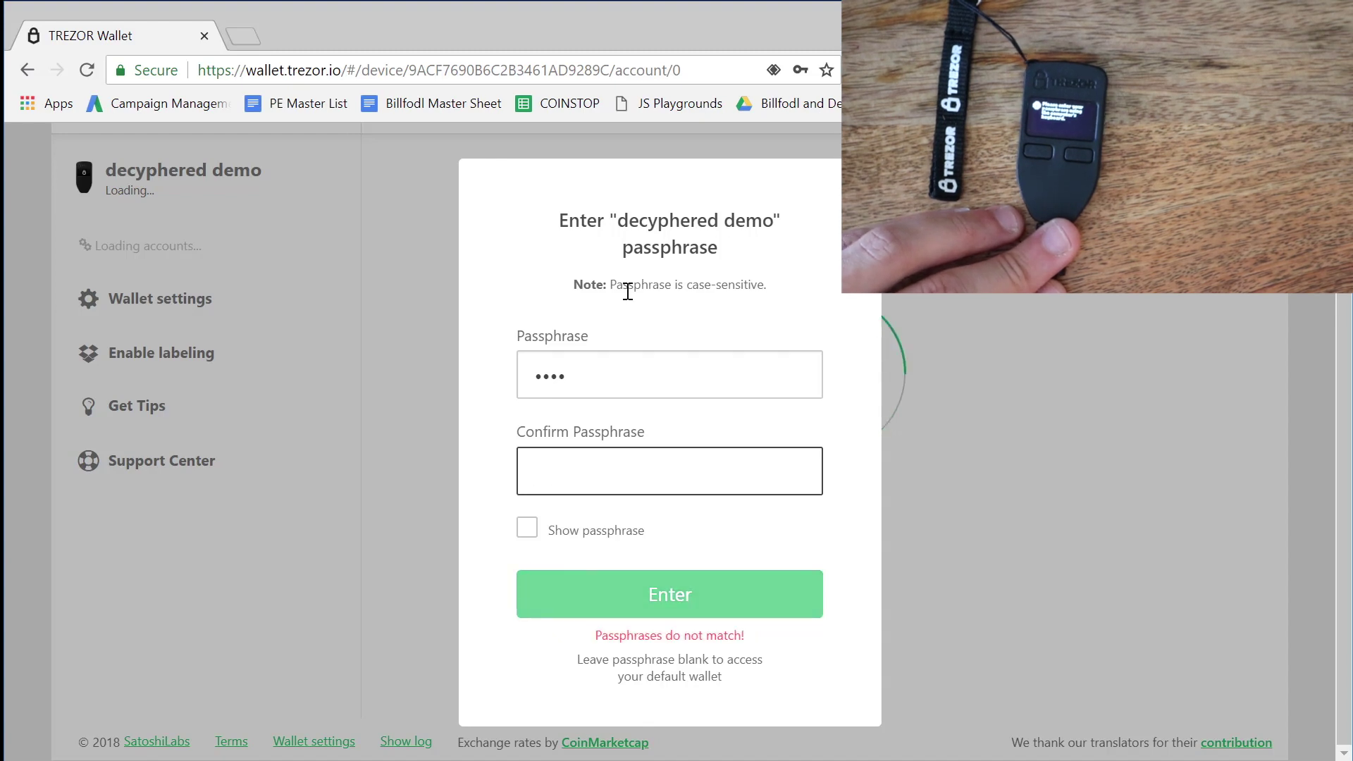
click(611, 383)
drag(610, 383, 513, 341)
text(a)
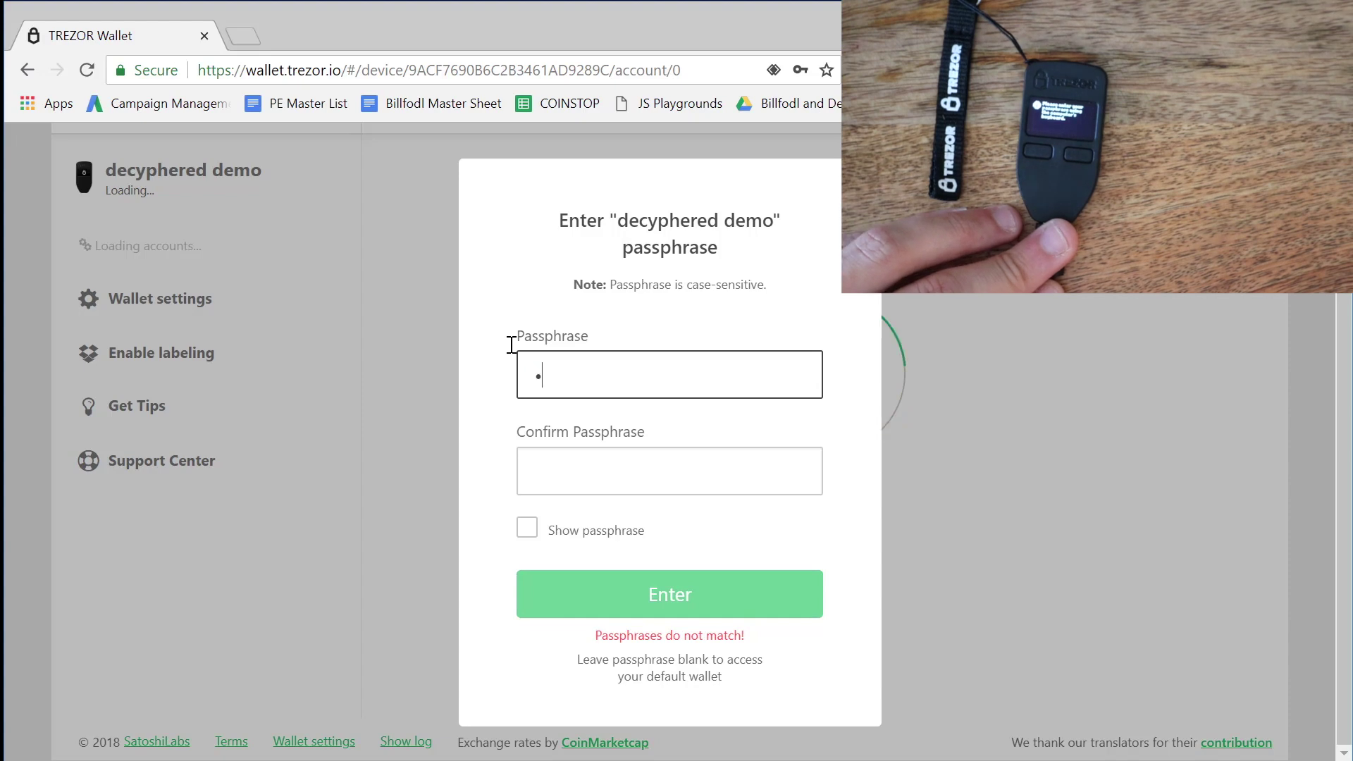
text(aaa)
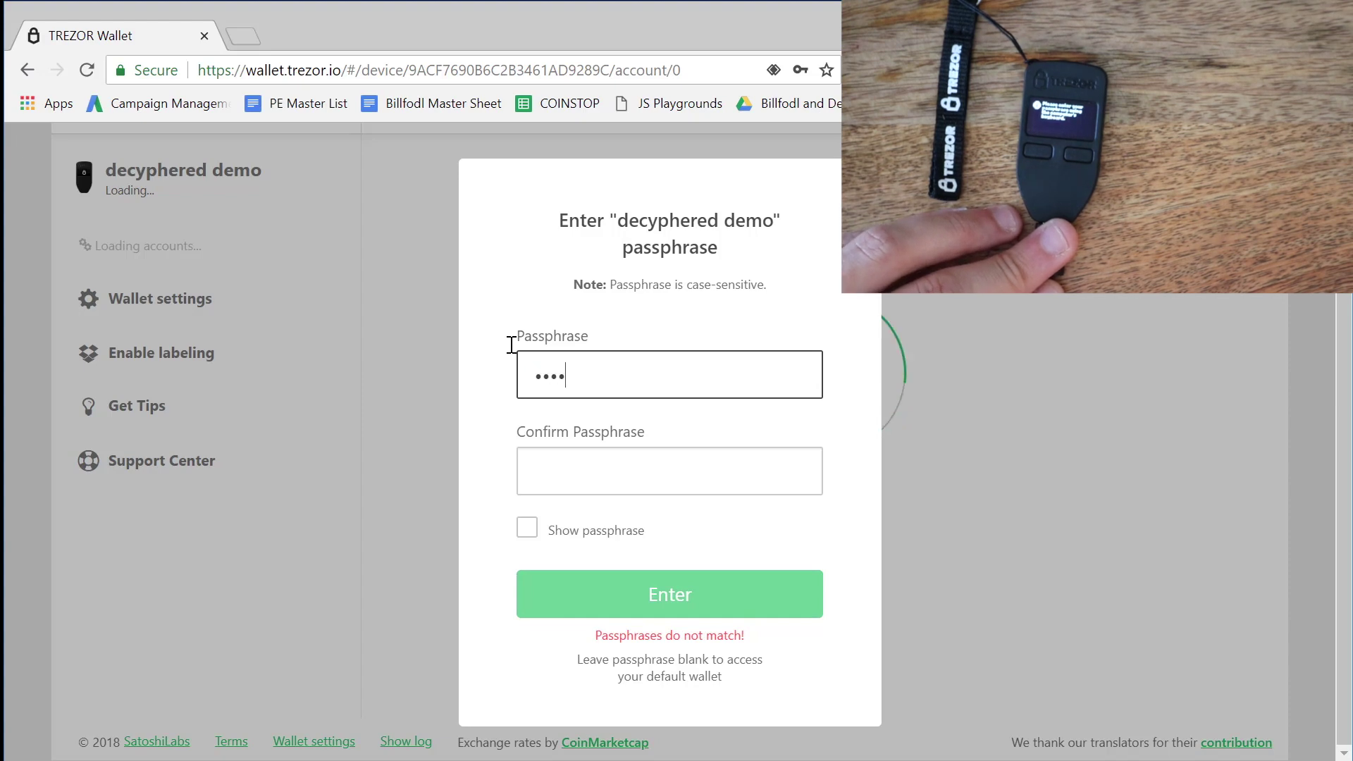
key(Tab)
text(aaa)
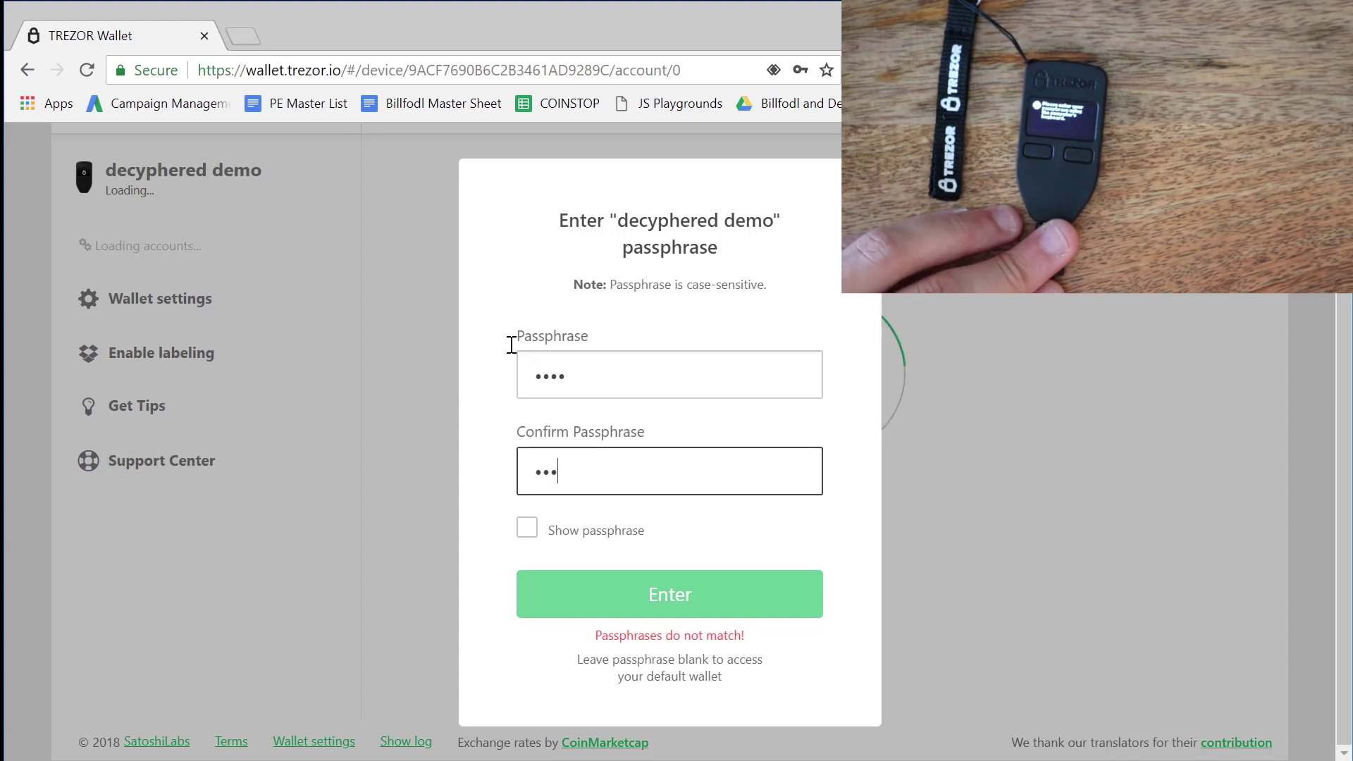
text(a)
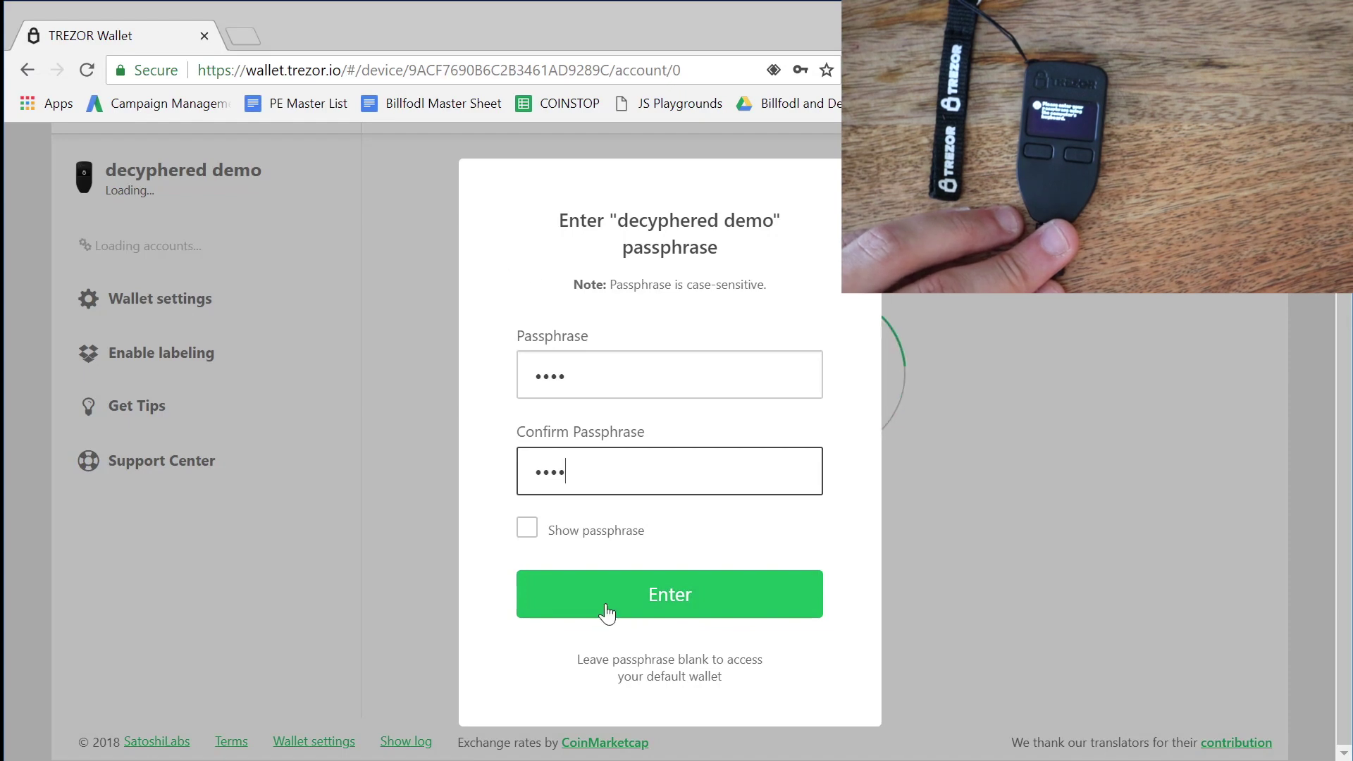
- Verify the passphrases match with Show passphrase, hide them again, and submit
click(528, 528)
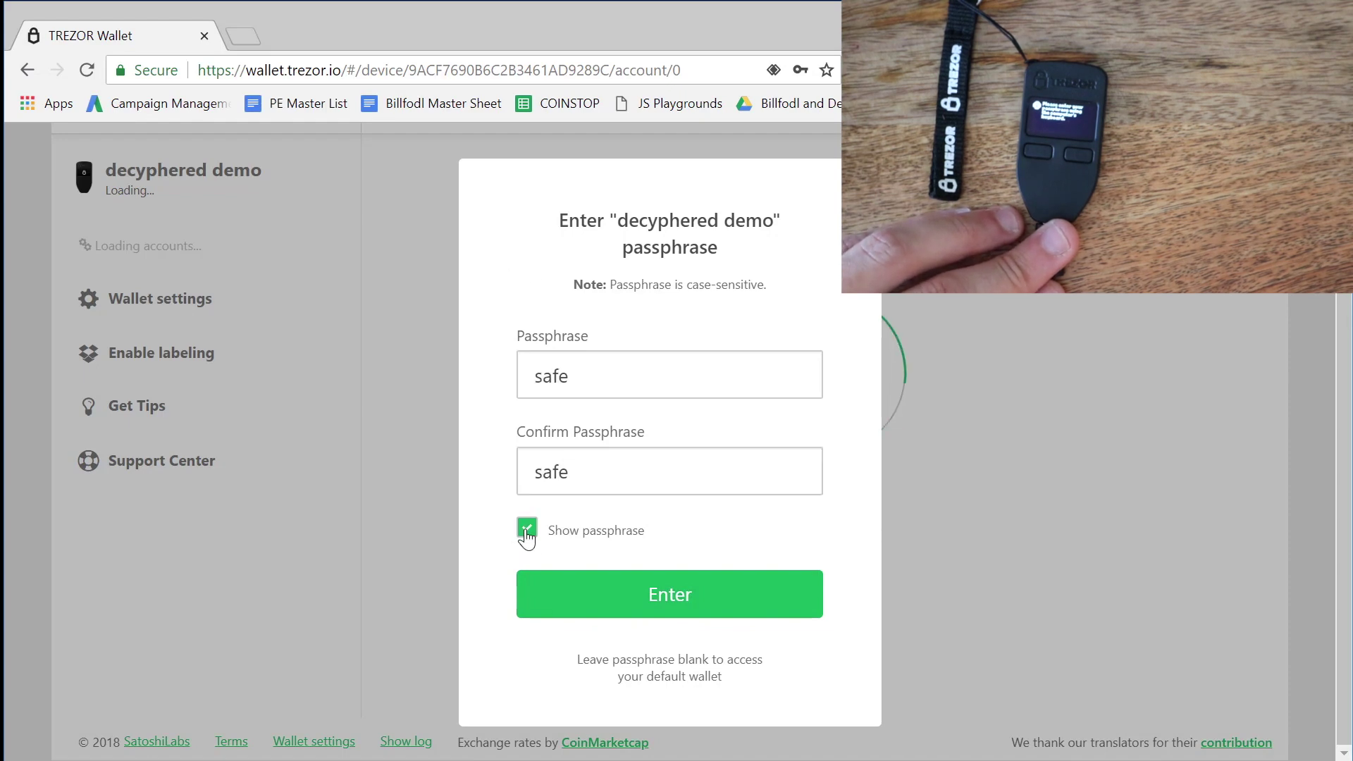
click(527, 529)
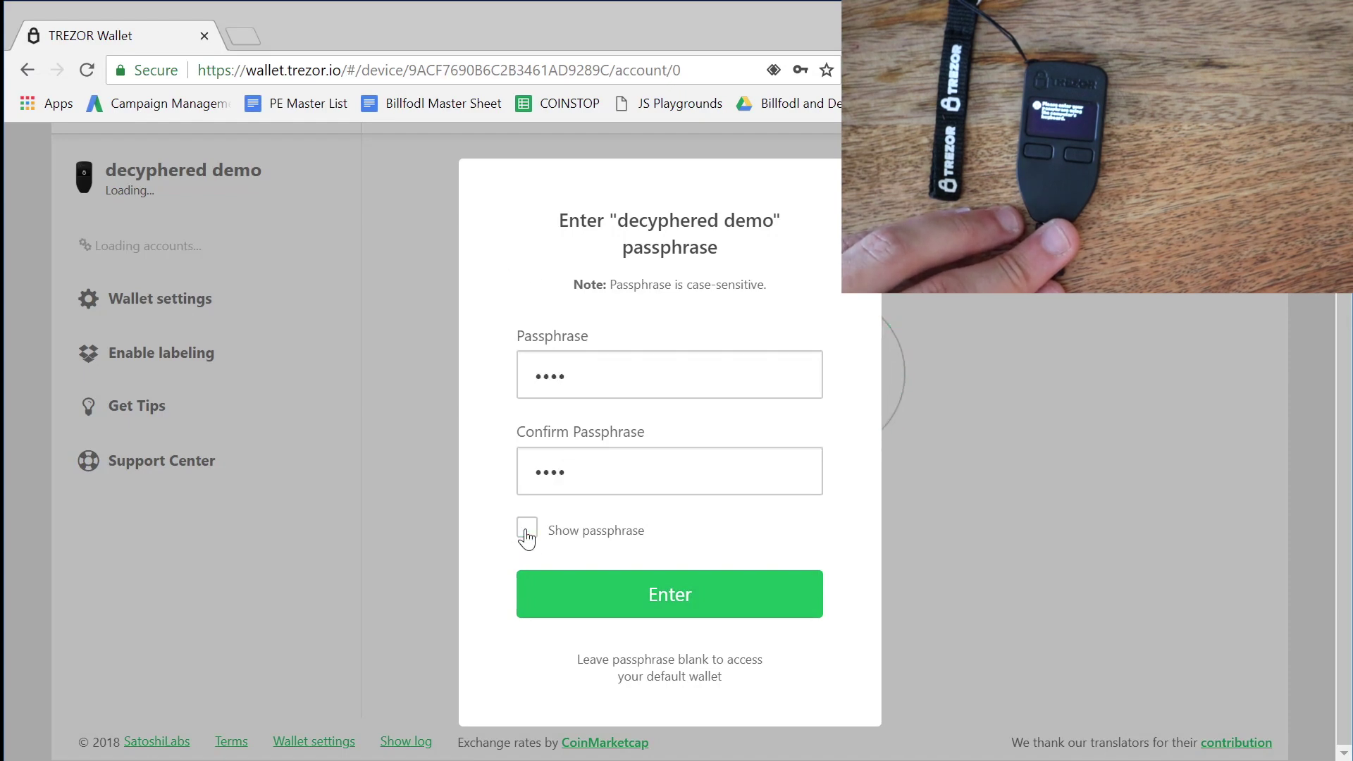
click(724, 603)
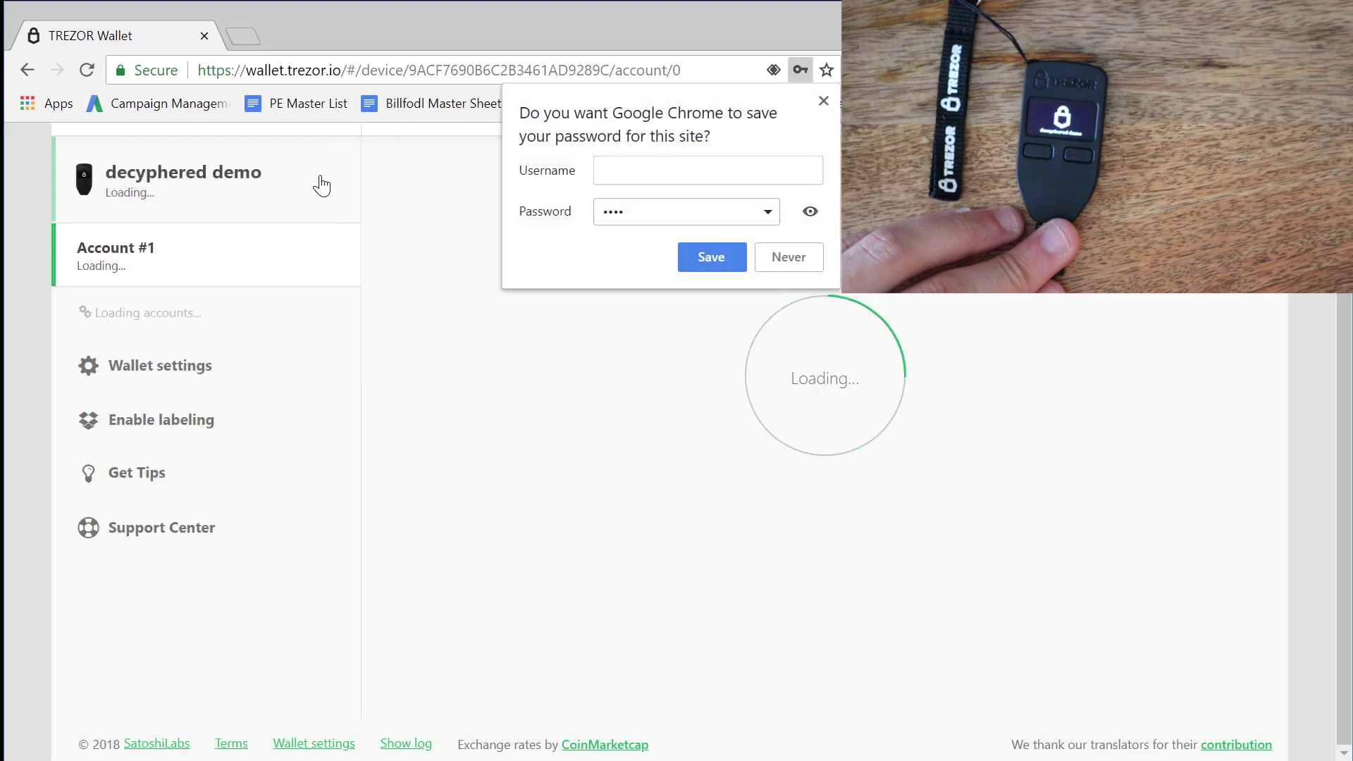
- Dismiss Chrome's save-password prompt and view the empty Account #1 with the Add account tooltip
click(823, 101)
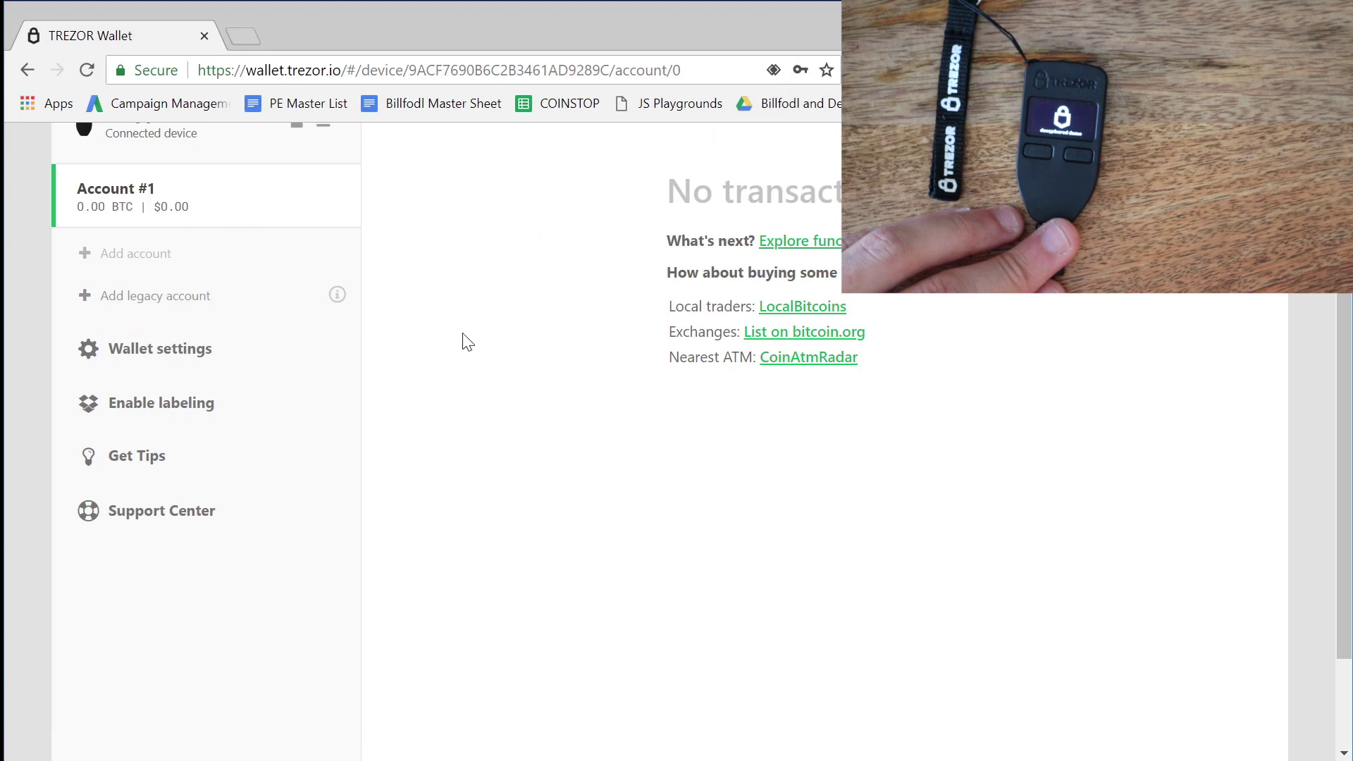
scroll(465, 257, up, 3)
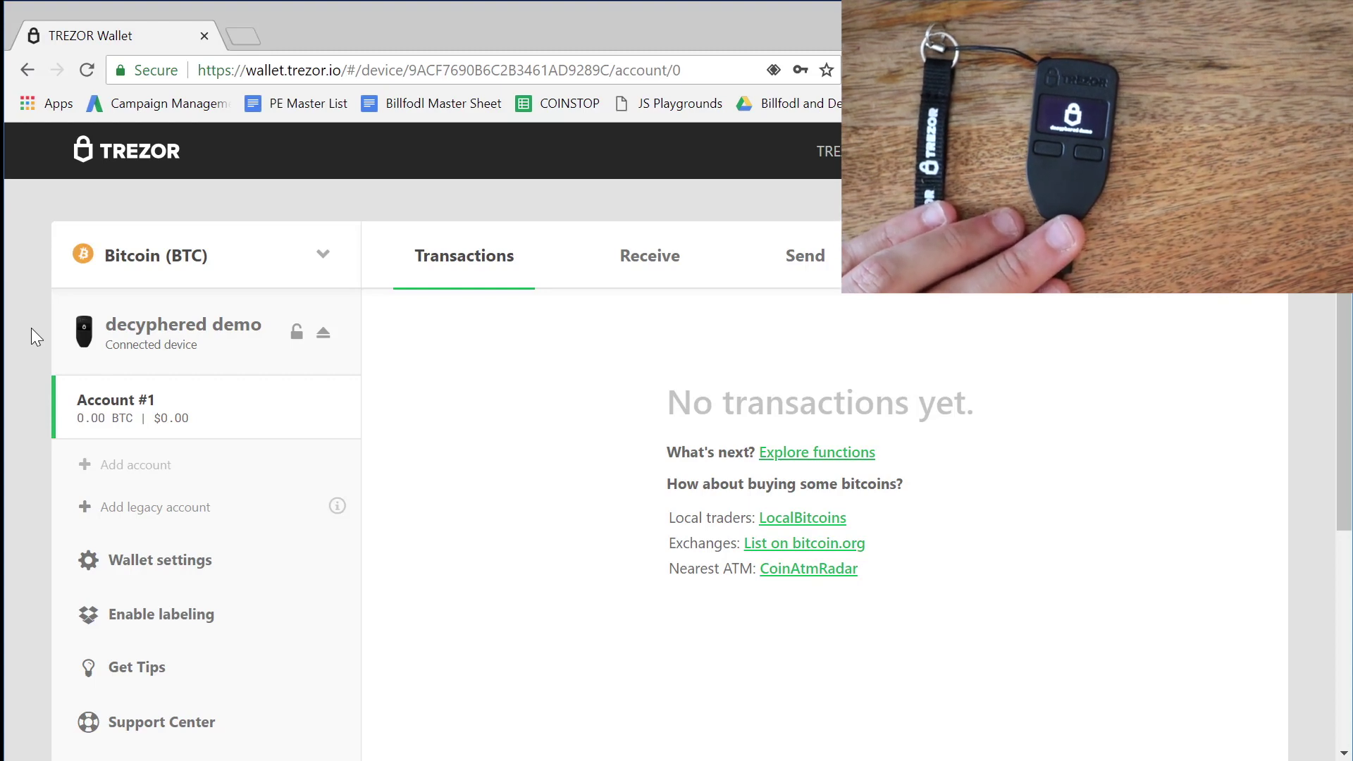
mouse_move(133, 465)
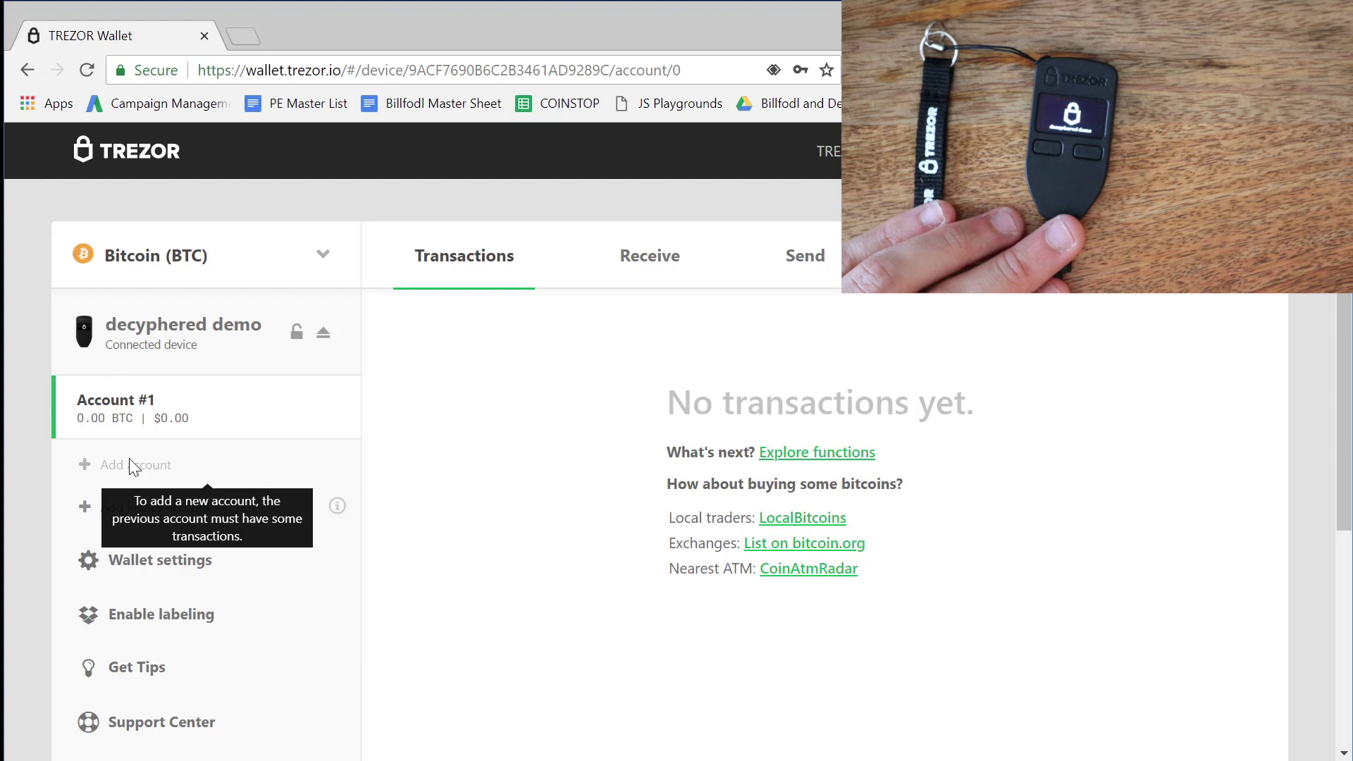